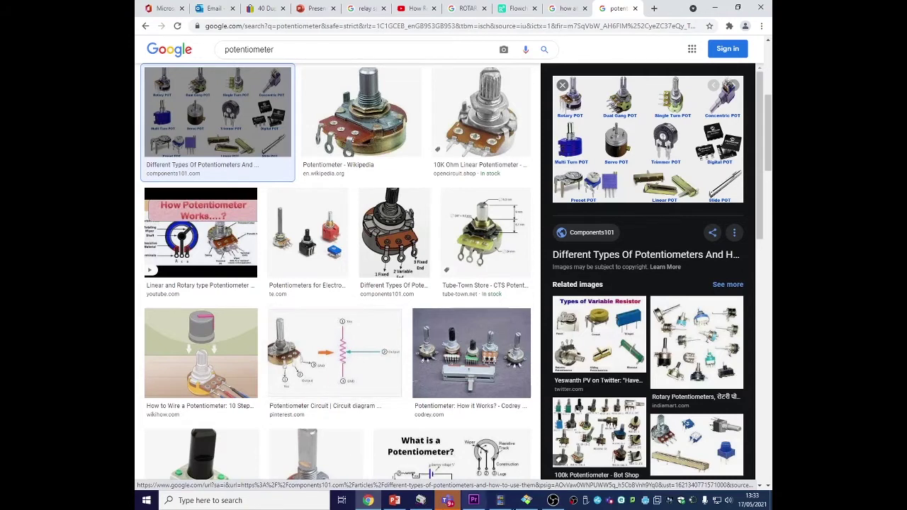
Step: Compare the thumb joystick photo in Honeyview with the potentiometer images in Chrome, and switch to the flowchart in Circuit Wizard
click(525, 501)
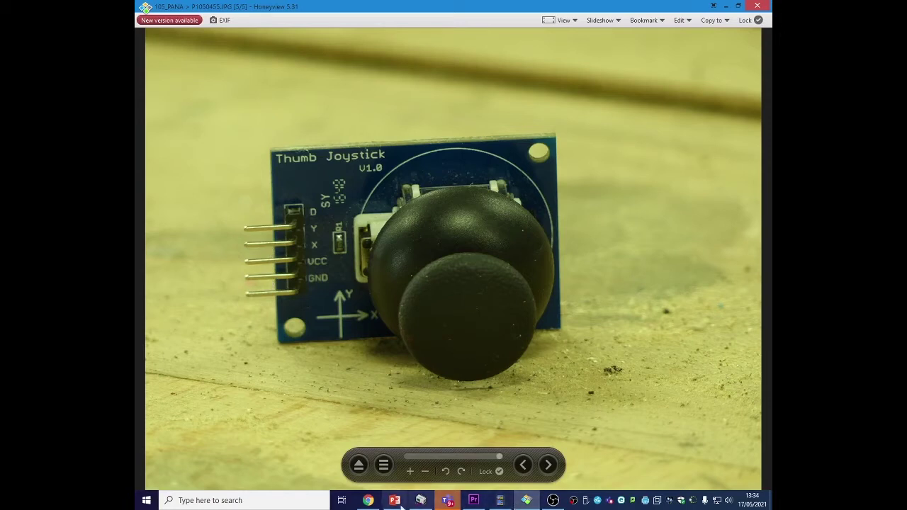
click(366, 502)
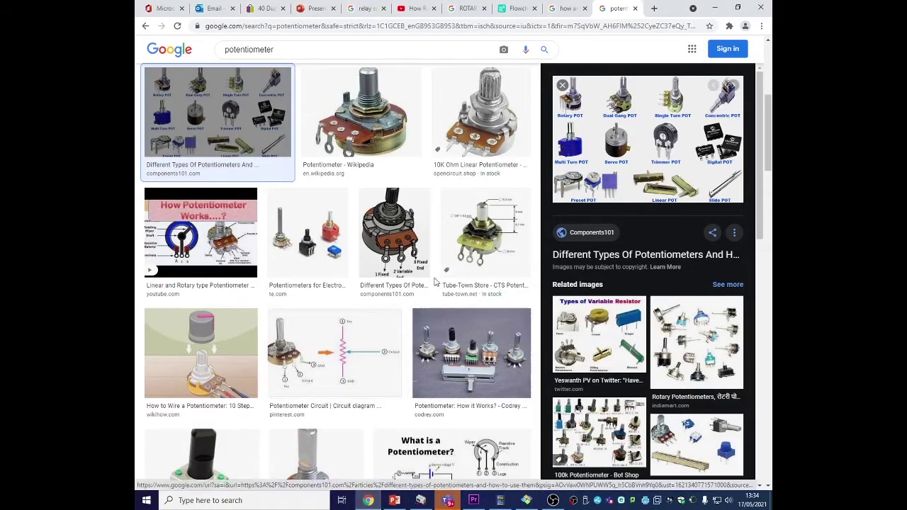
click(527, 501)
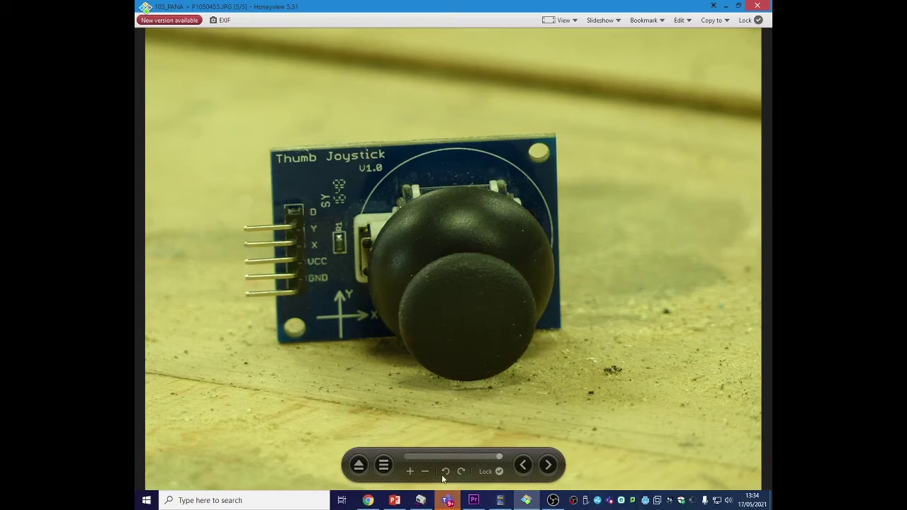
mouse_move(389, 504)
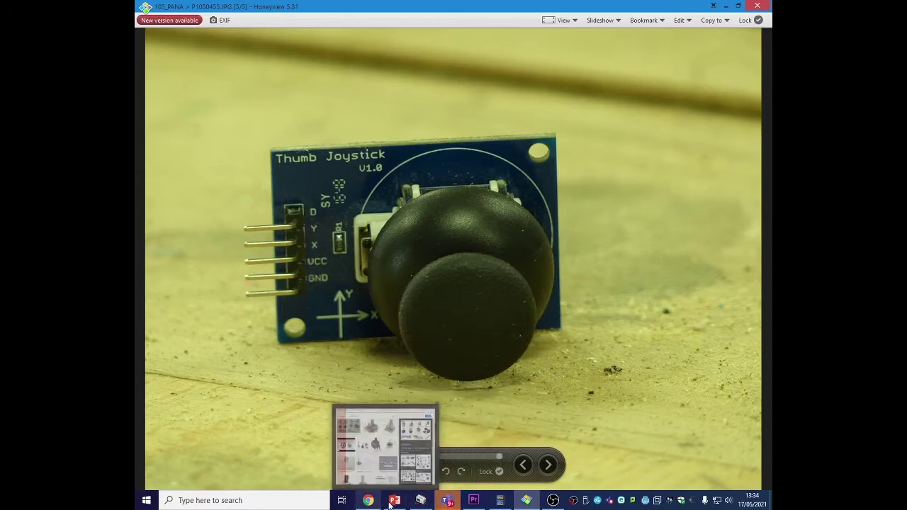
mouse_move(418, 498)
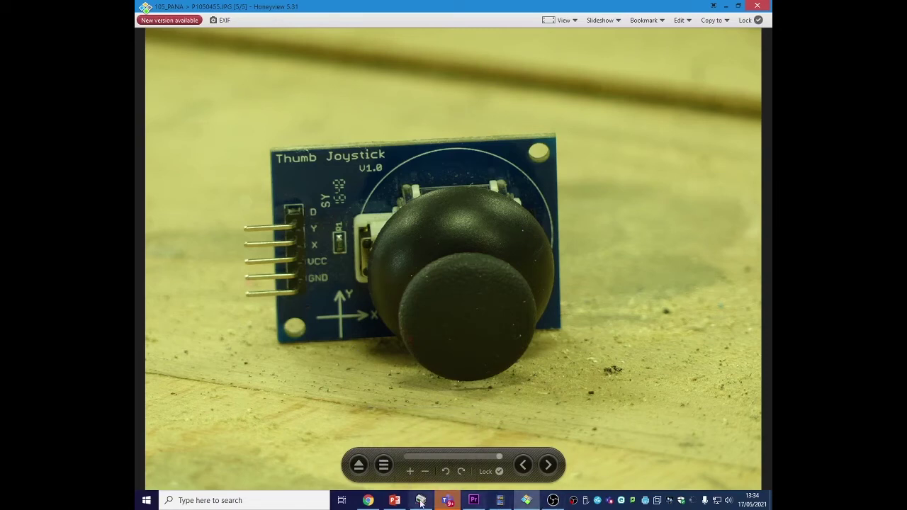
click(368, 501)
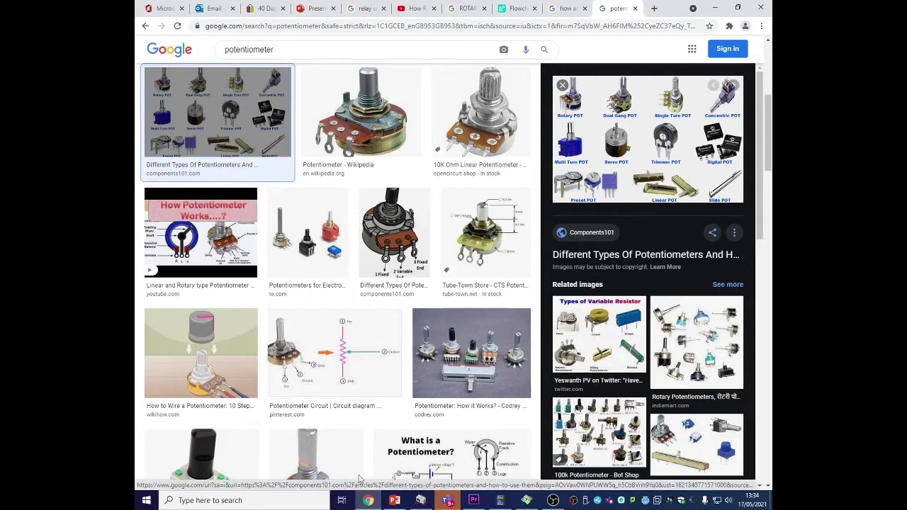
click(761, 6)
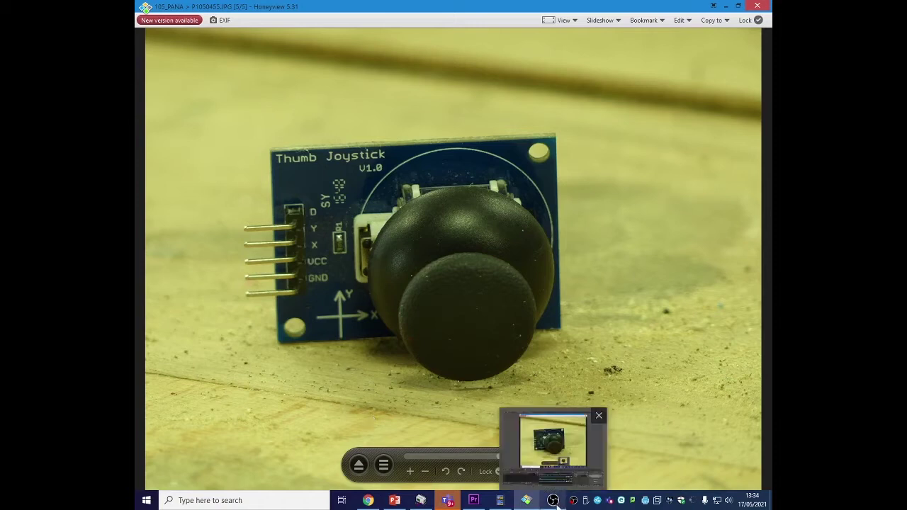
mouse_move(368, 501)
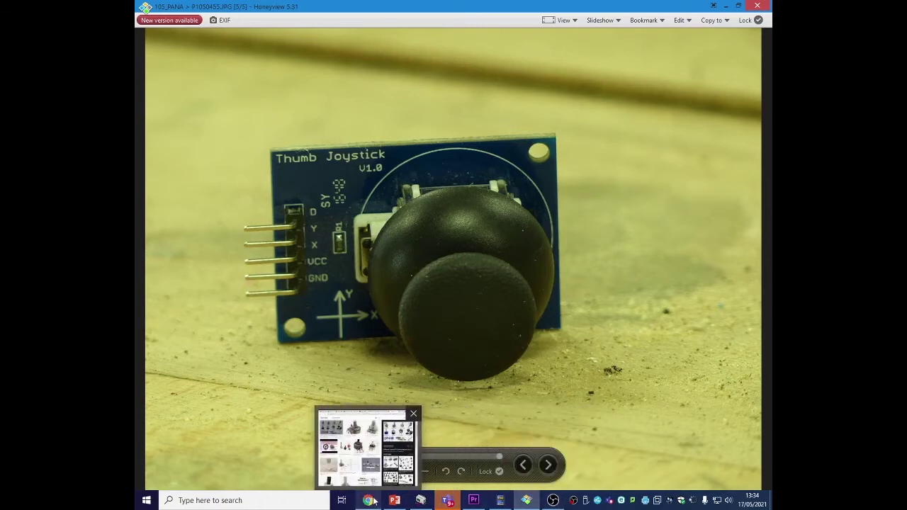
click(421, 500)
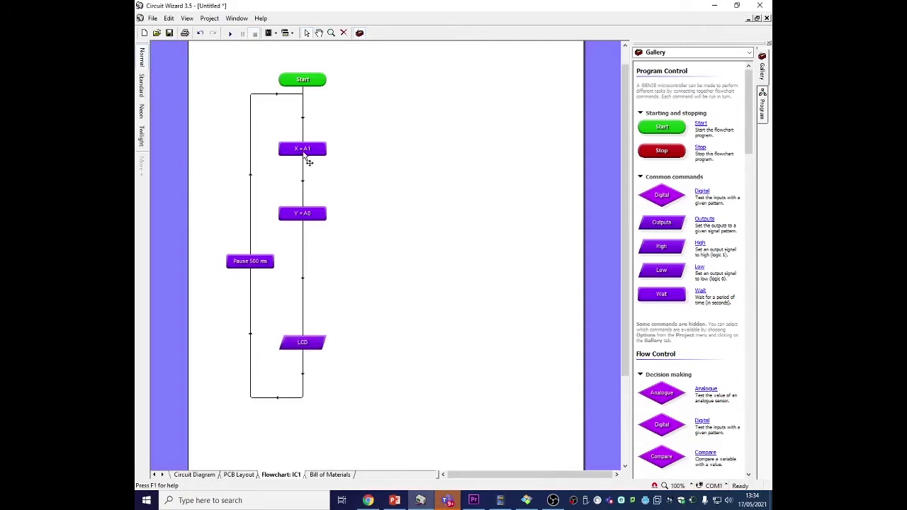
Step: Place an Expression command from the mathematical calculations group in the empty area beside the flowchart loop
scroll(696, 298, down, 10)
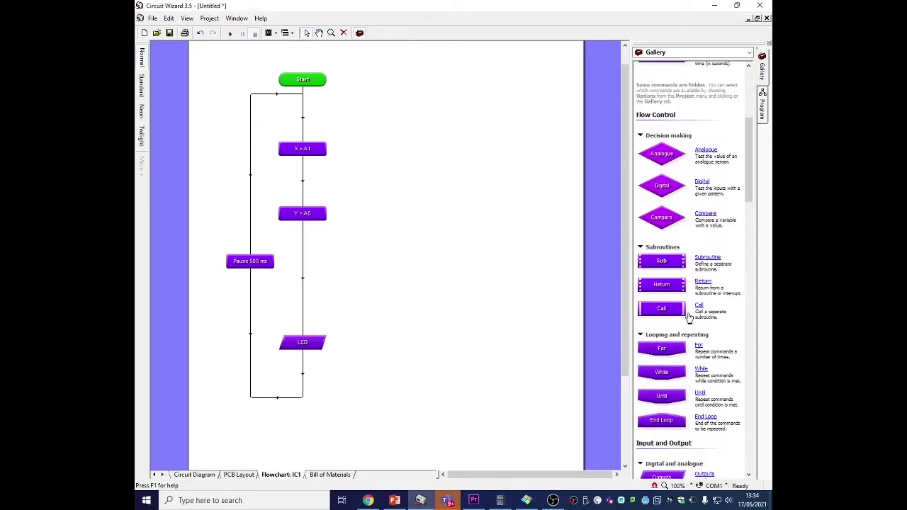
scroll(692, 318, down, 12)
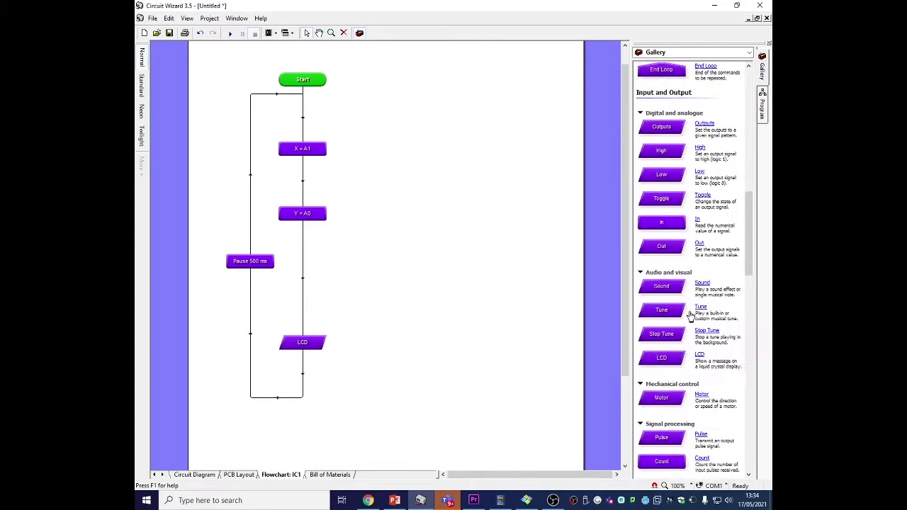
scroll(687, 319, down, 10)
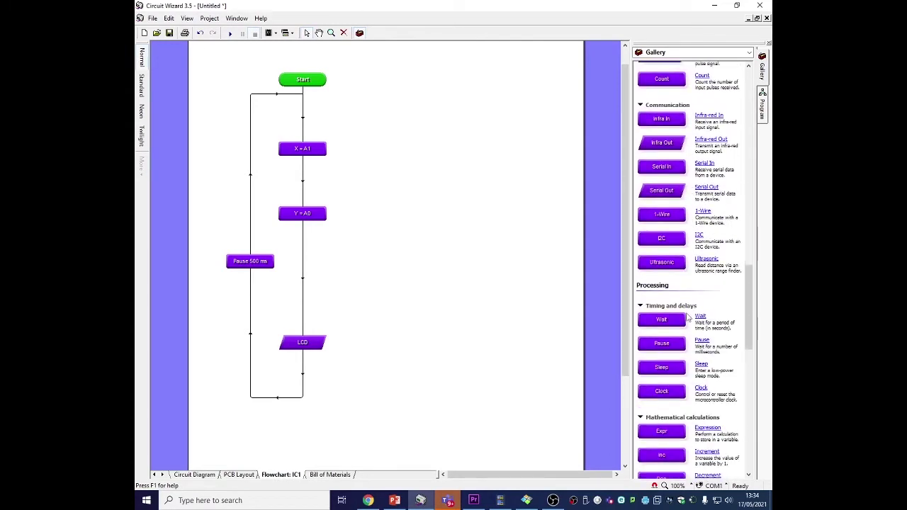
drag(672, 342, 418, 256)
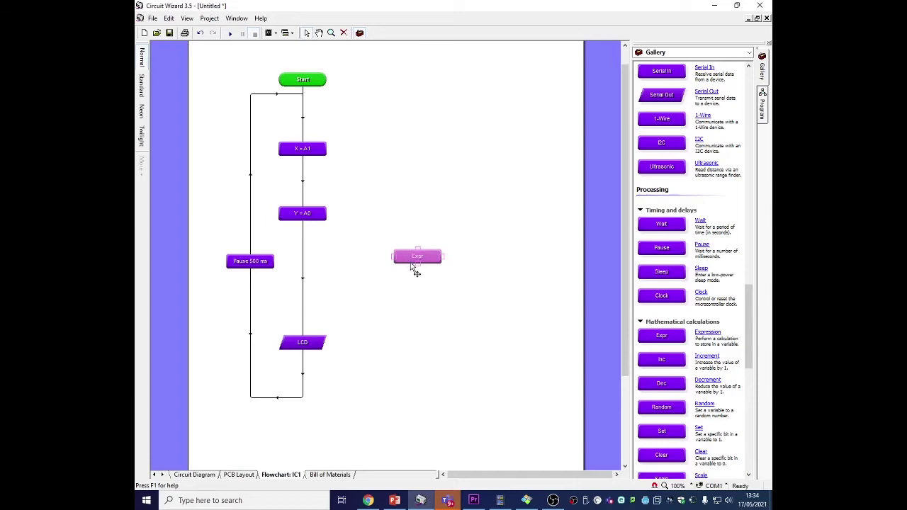
Step: Try choosing A as the new Expression command's variable and browse its operand choices, discarding the changes
double_click(415, 258)
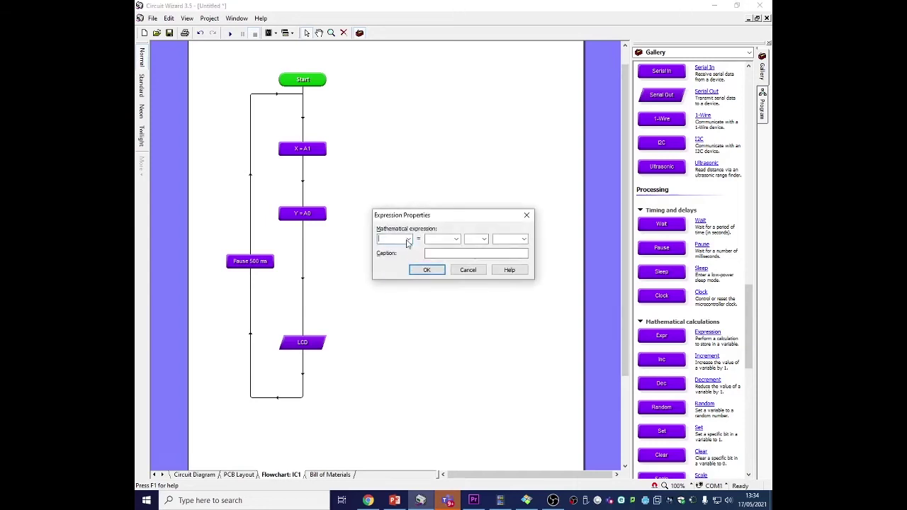
click(408, 239)
click(394, 246)
click(456, 239)
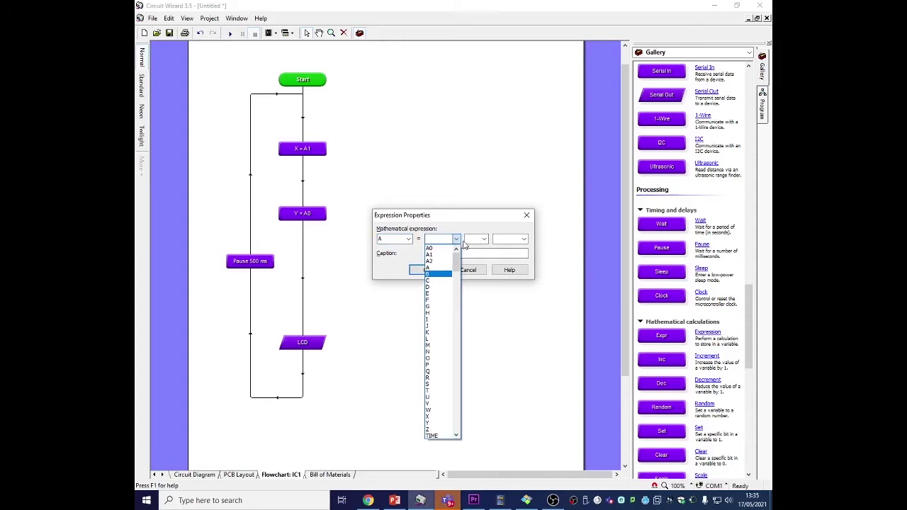
click(481, 275)
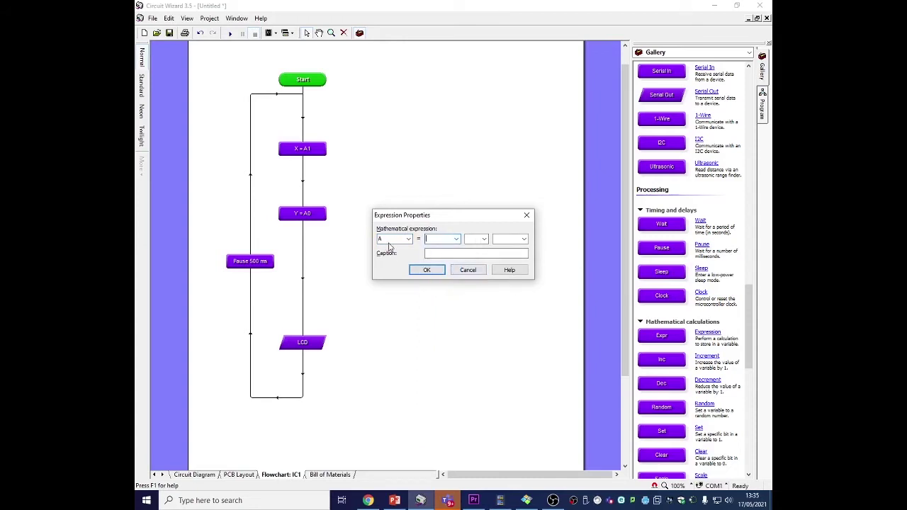
click(469, 270)
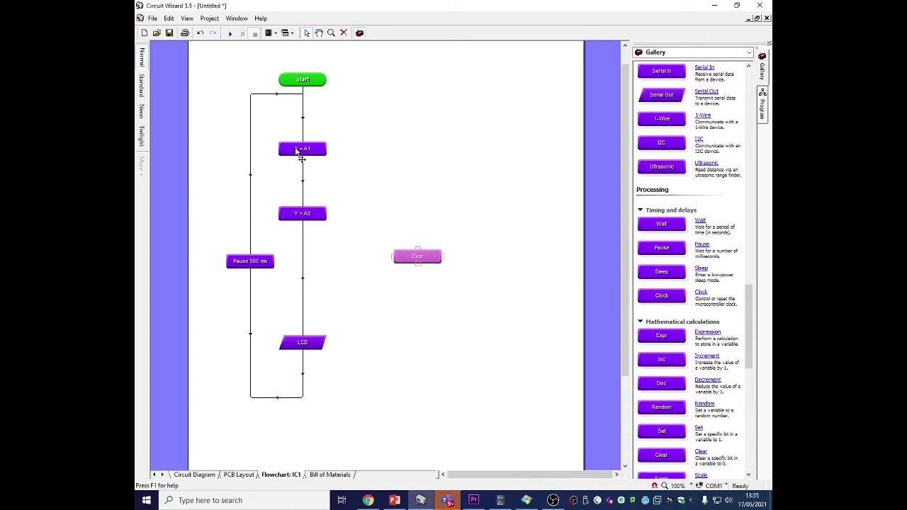
Step: Examine the expression properties of the X = A1 and Y = A0 commands without changing them
double_click(298, 151)
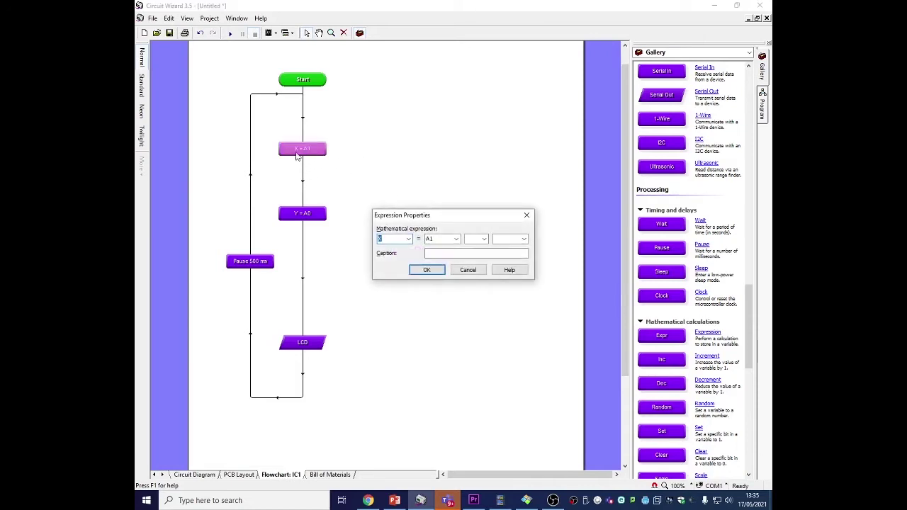
click(463, 272)
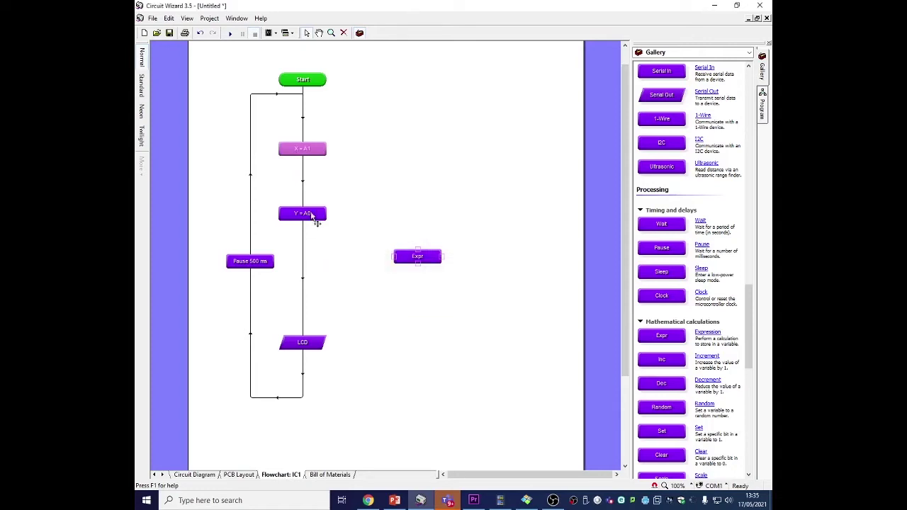
double_click(314, 215)
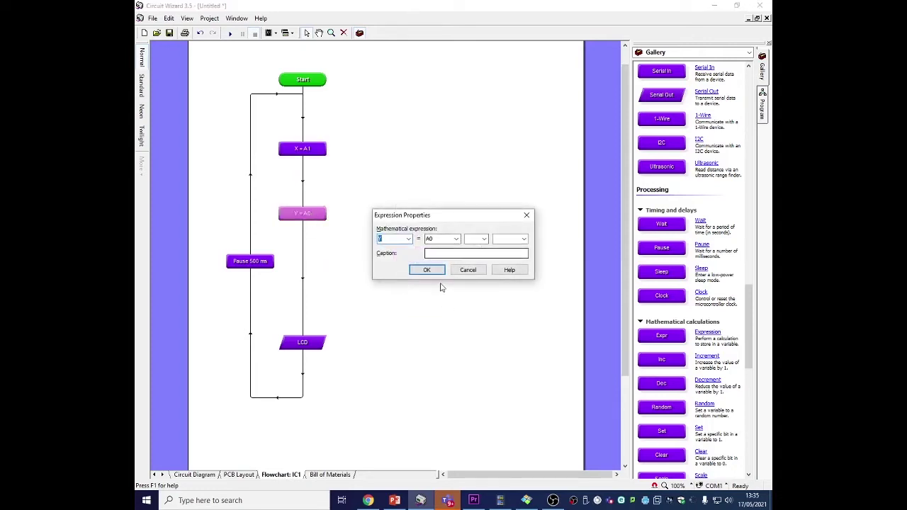
click(471, 270)
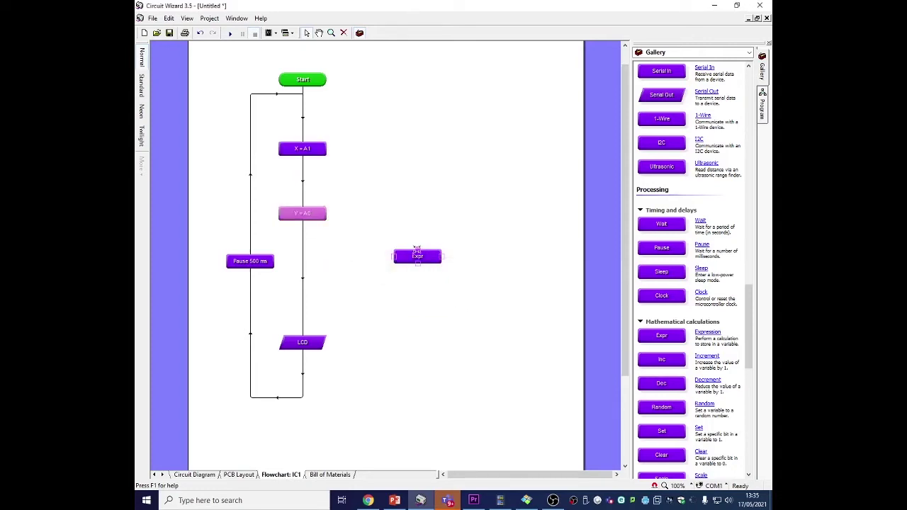
Step: Delete the unconnected Expression command beside the flowchart
right_click(417, 246)
click(338, 199)
drag(427, 267, 484, 282)
key(Delete)
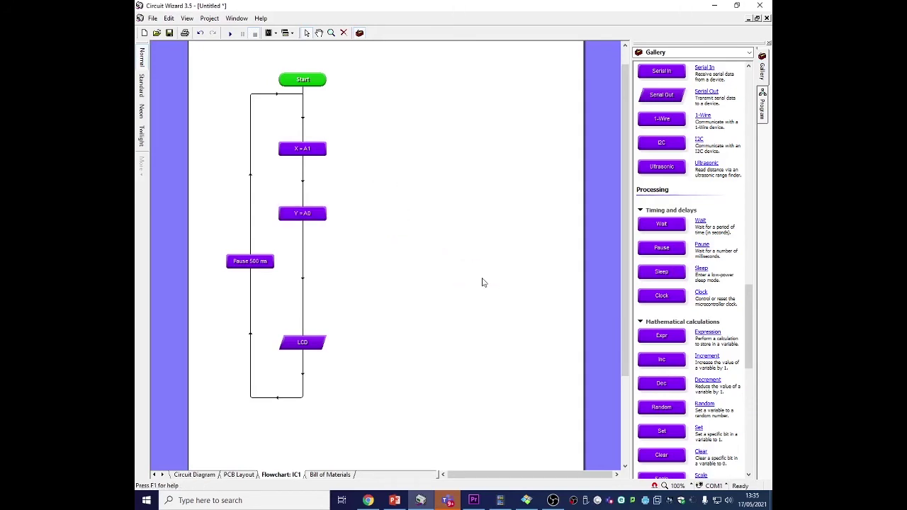
Step: Examine the LCD command's properties, including its two message lines and output signal, leaving the settings as they are
double_click(309, 348)
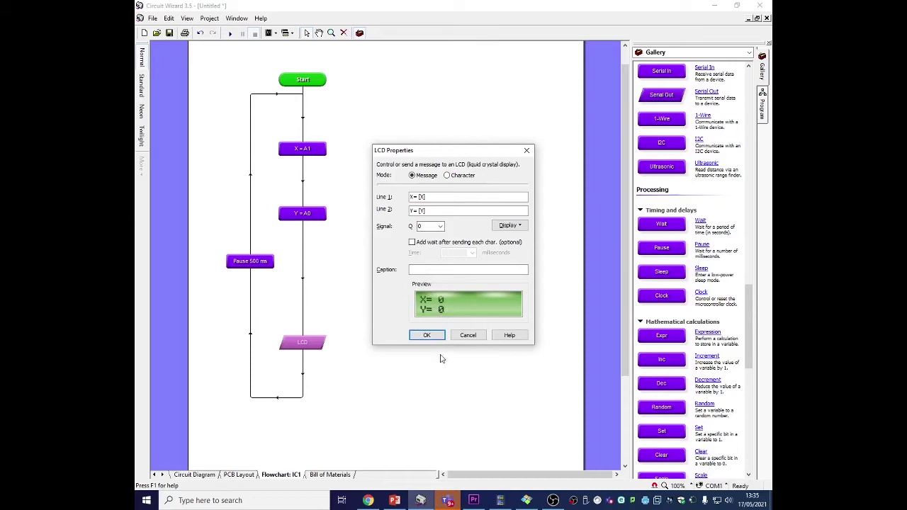
click(429, 336)
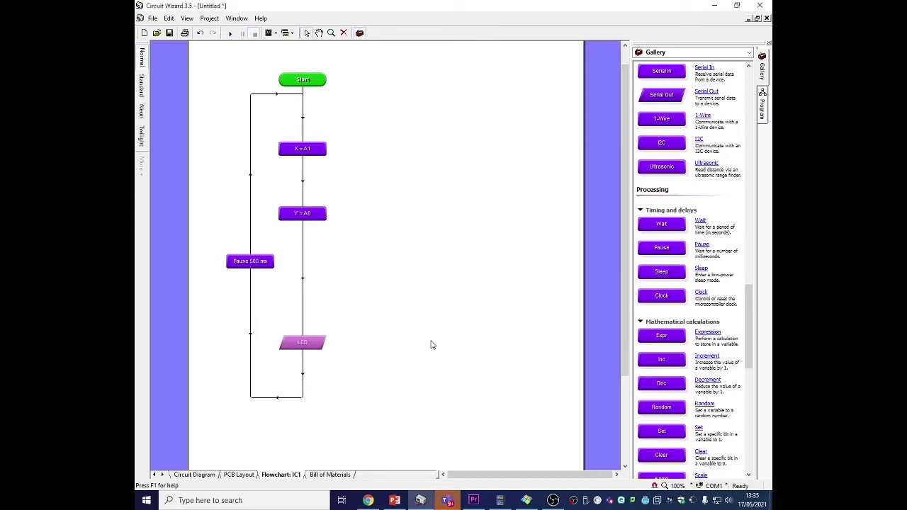
double_click(312, 345)
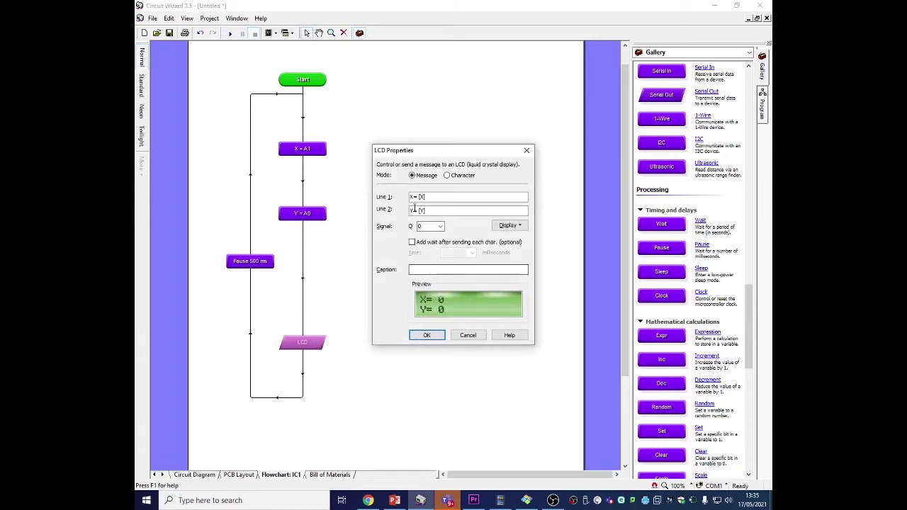
click(419, 226)
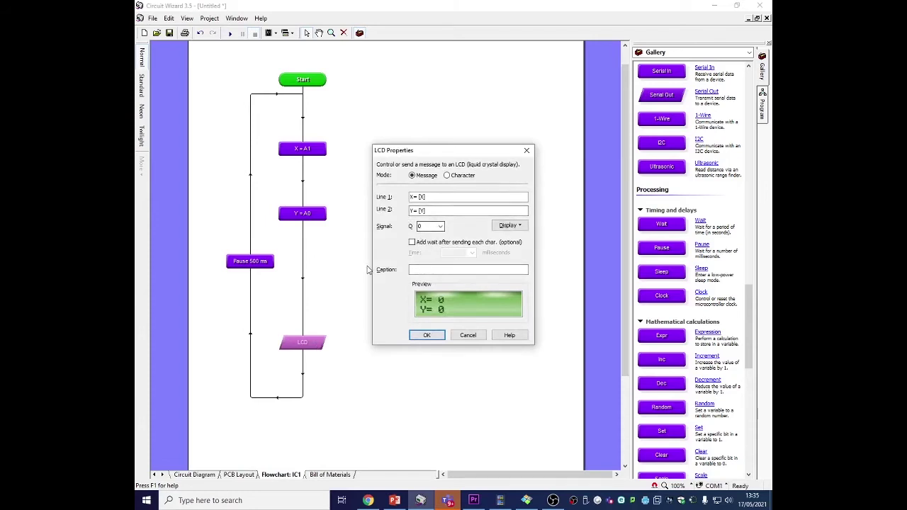
click(419, 226)
click(478, 337)
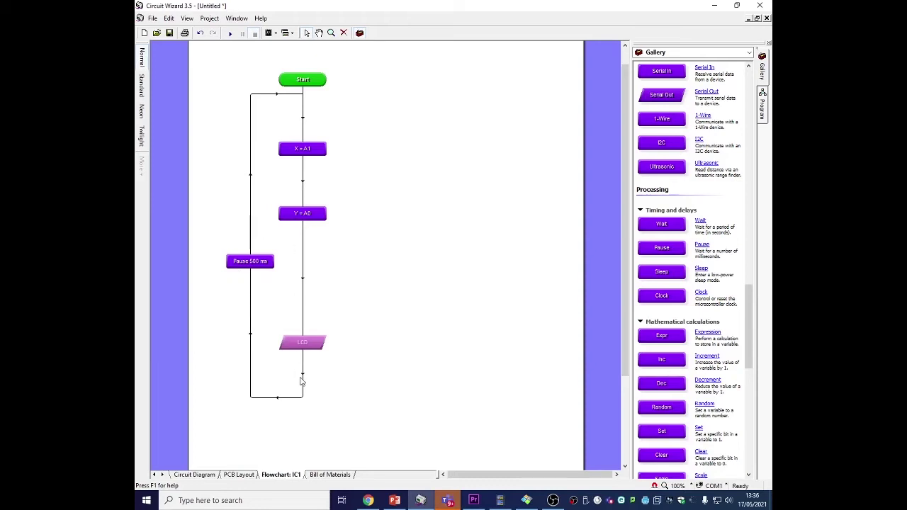
double_click(311, 346)
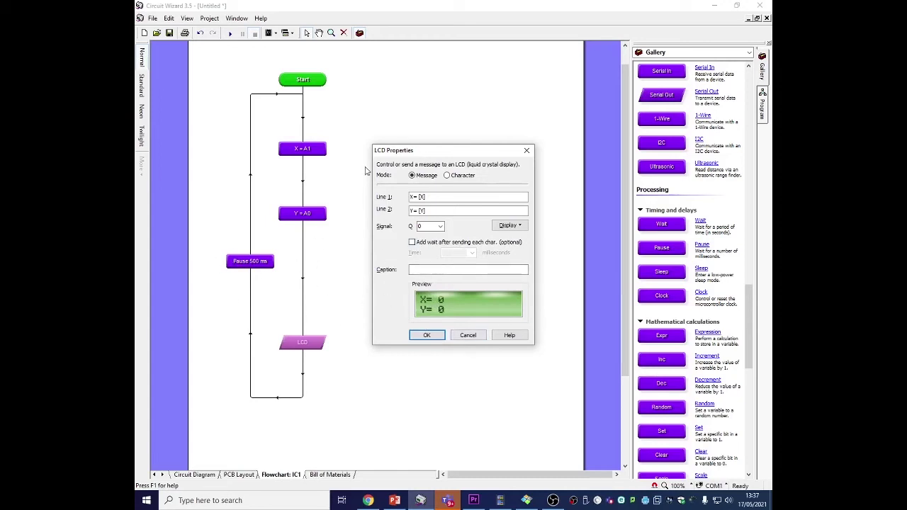
click(470, 336)
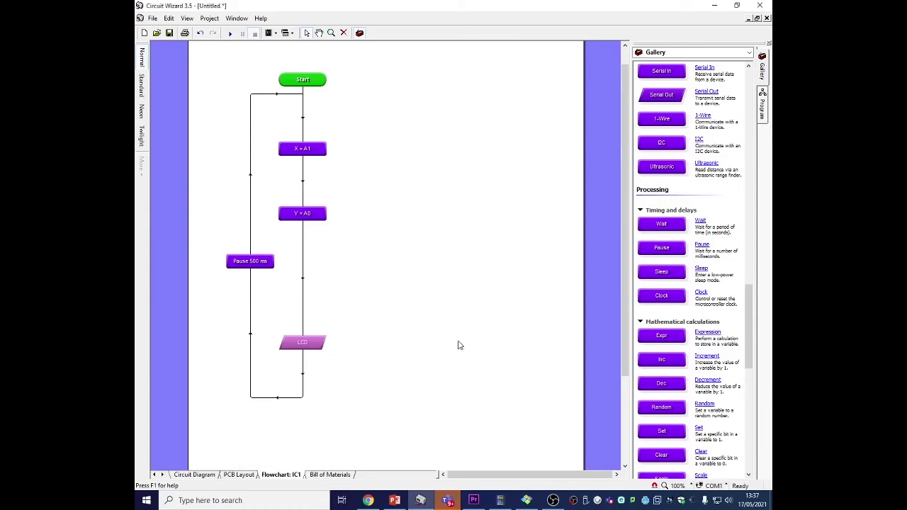